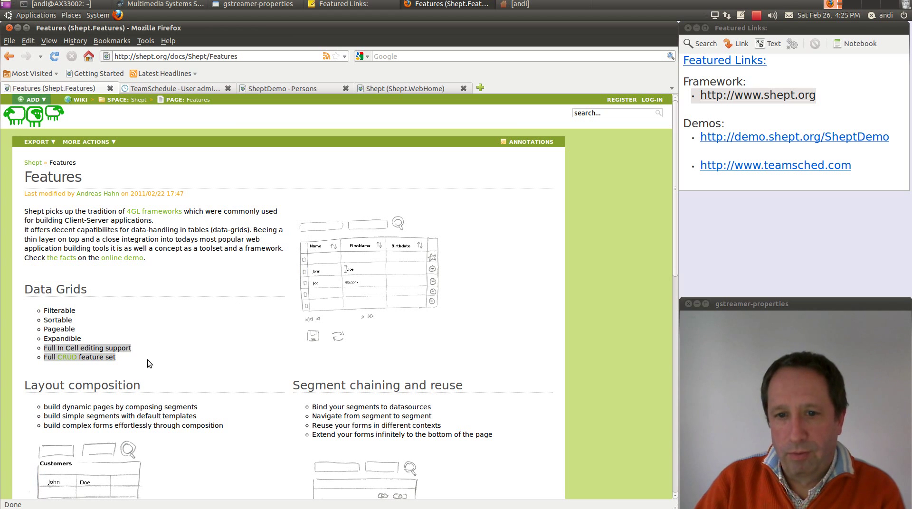
Review the layout composition and segment chaining sections of the Shept Features page and return to its beginning.
scroll(160, 353, down, 3)
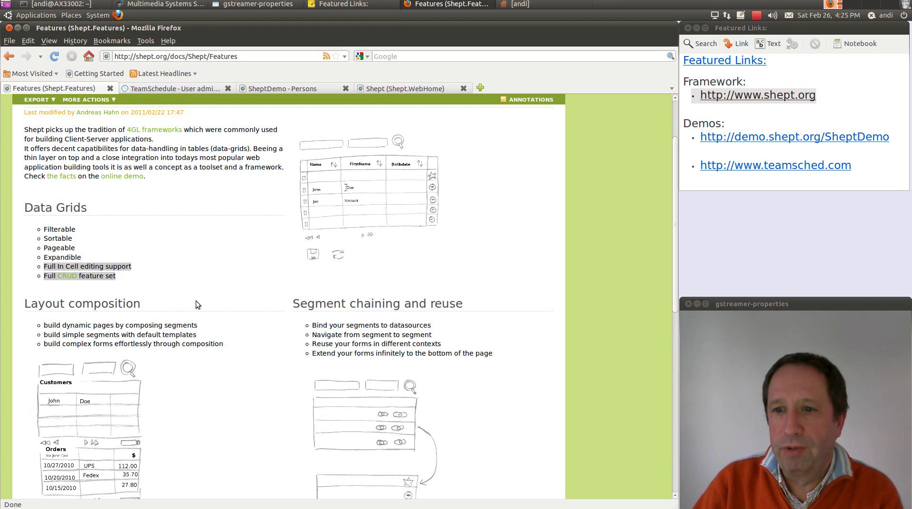
scroll(265, 311, down, 3)
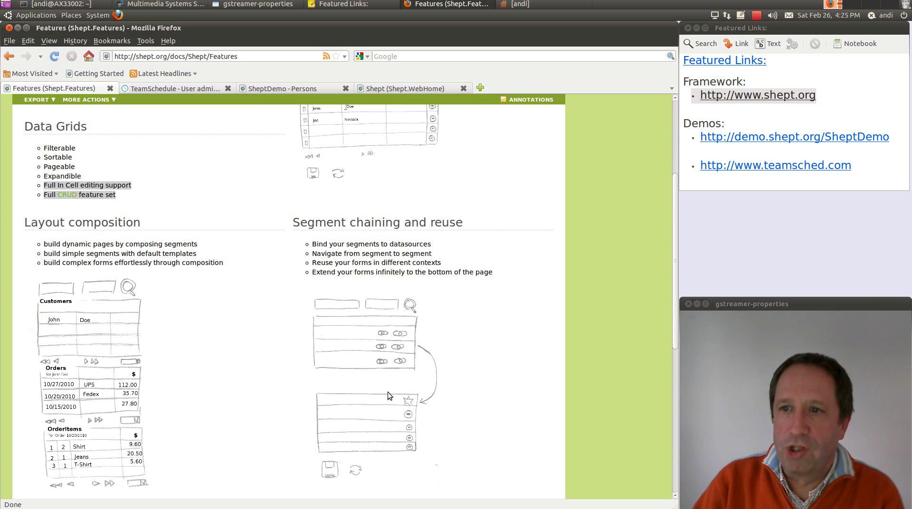
scroll(370, 380, up, 2)
scroll(367, 377, up, 4)
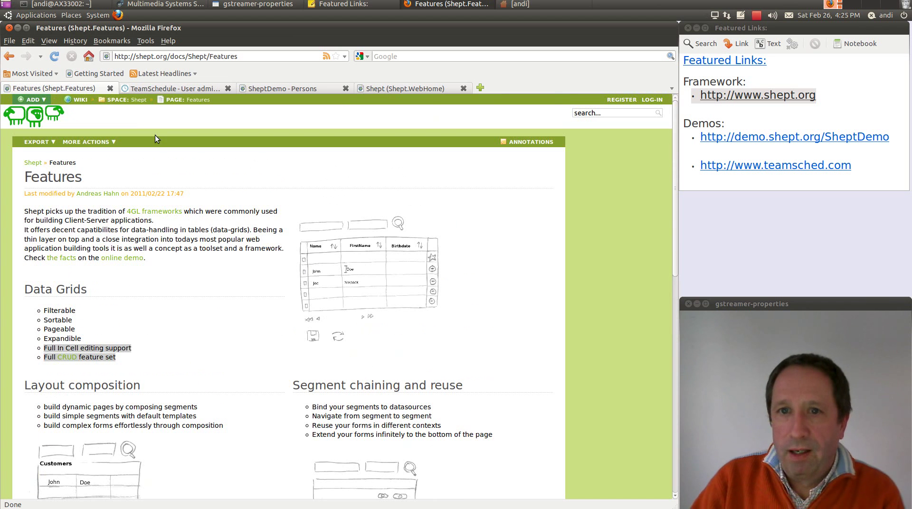
Switch to the TeamSchedule user administration page and filter the users by the person's last name.
click(169, 89)
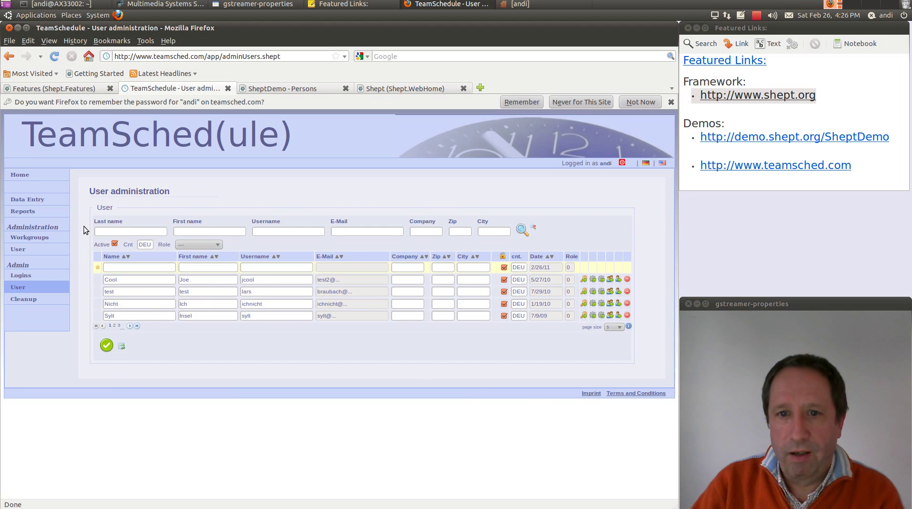
click(105, 232)
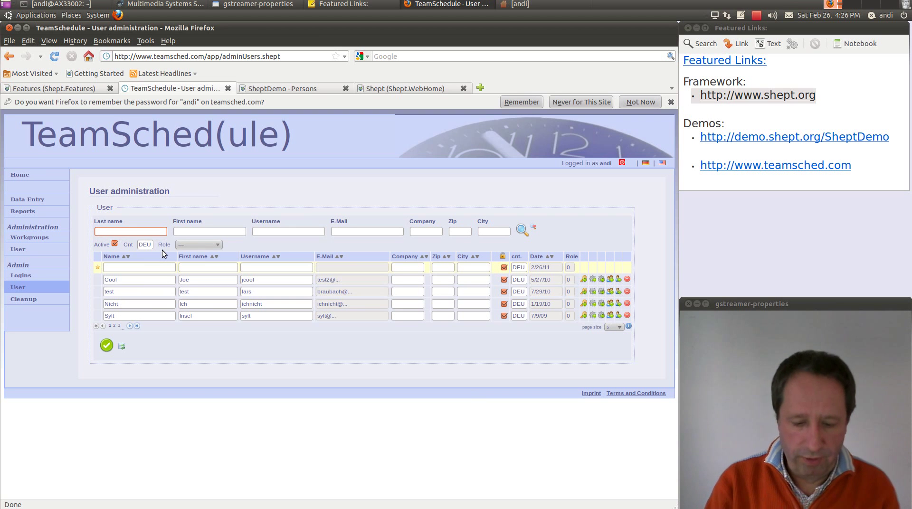
text(Hahn)
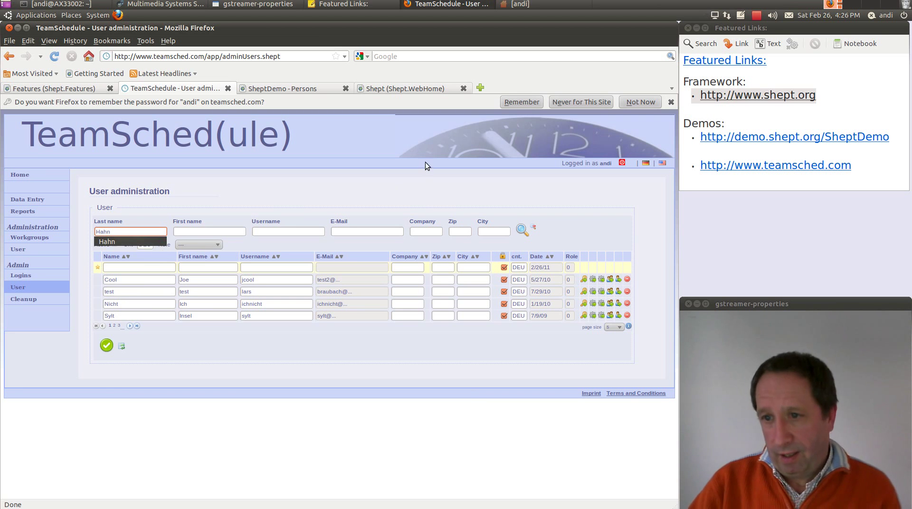
click(421, 181)
click(522, 230)
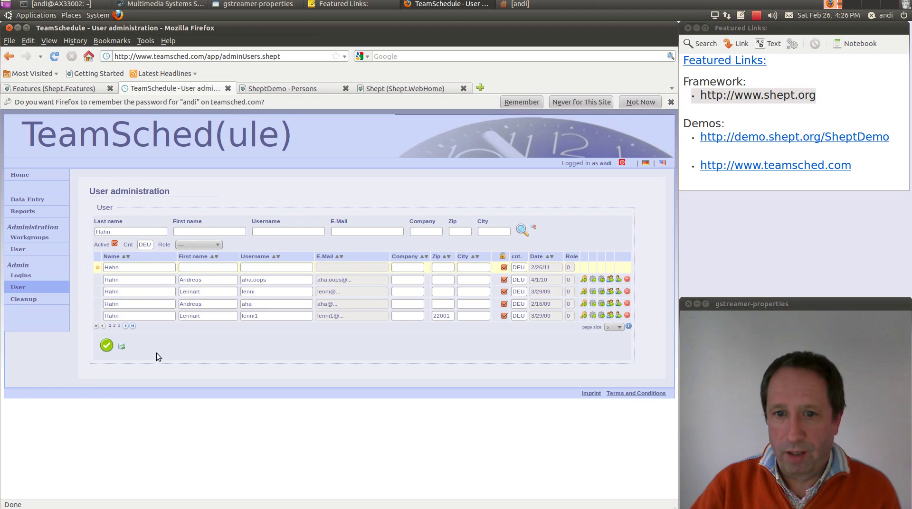
Sort the filtered user list in turn by first name, username and e-mail.
click(195, 257)
click(195, 257)
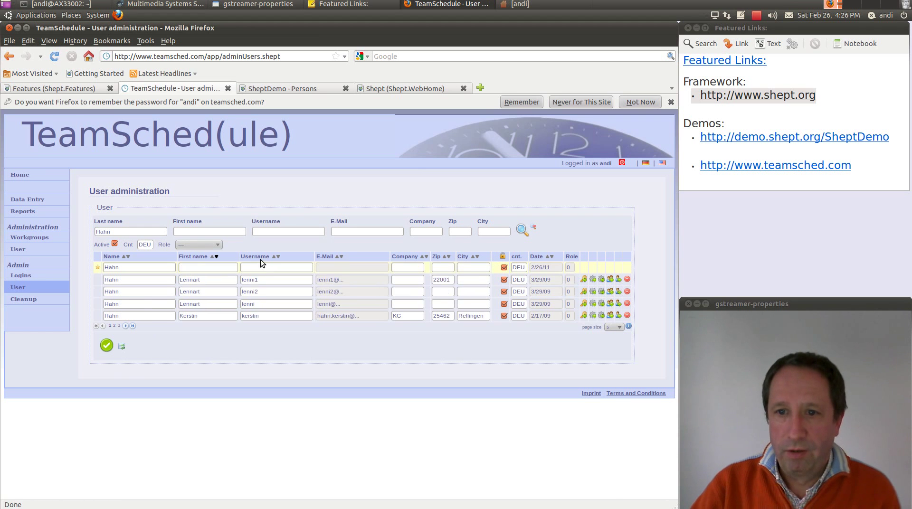
click(264, 258)
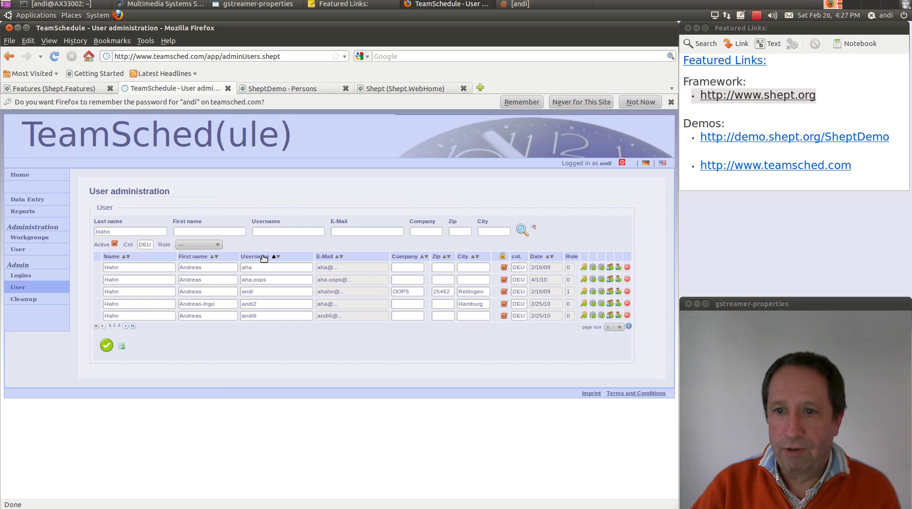
click(321, 258)
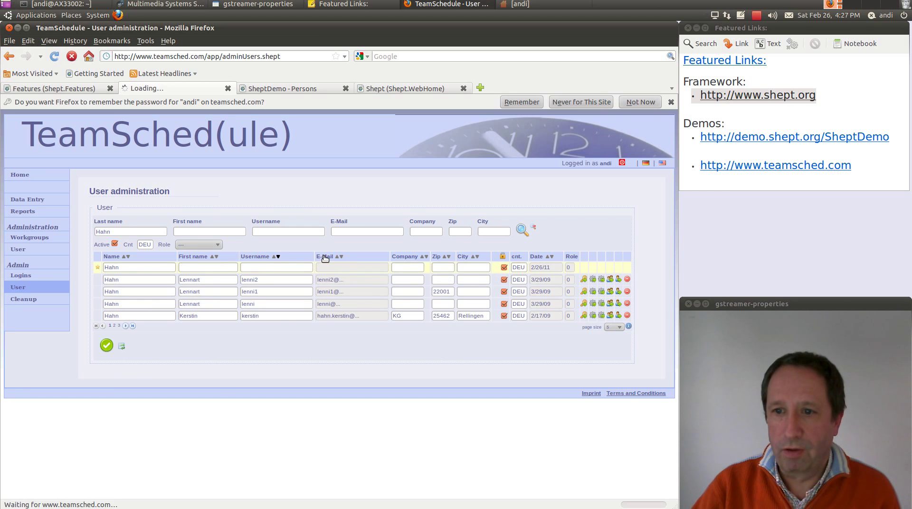
Page through the filtered users to the last page and return to the first page.
click(125, 326)
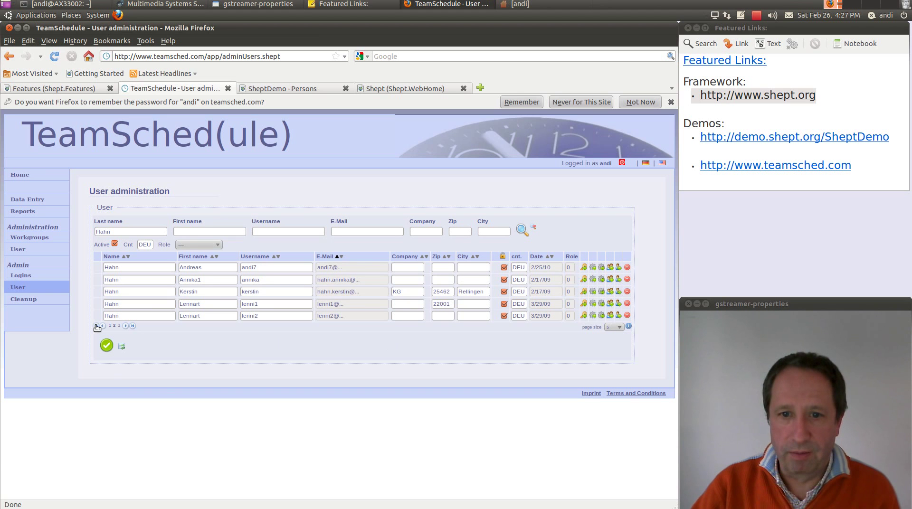
click(133, 326)
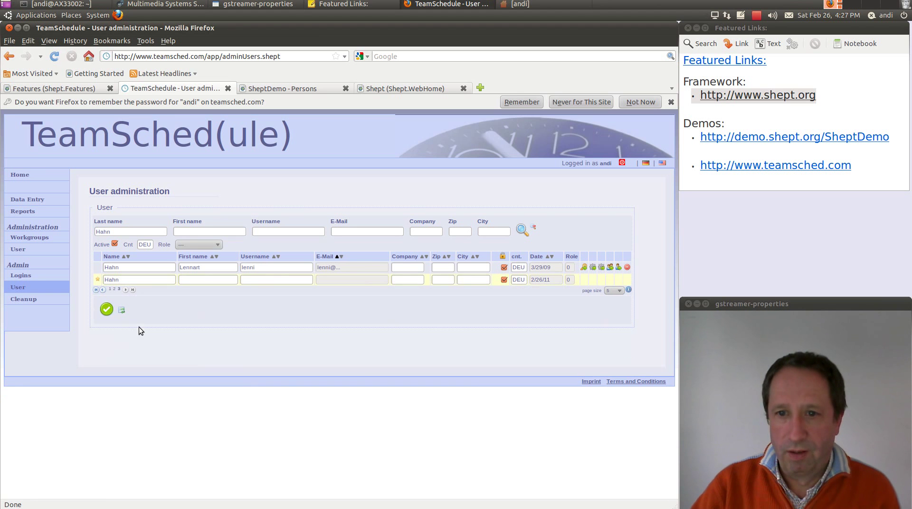
click(97, 291)
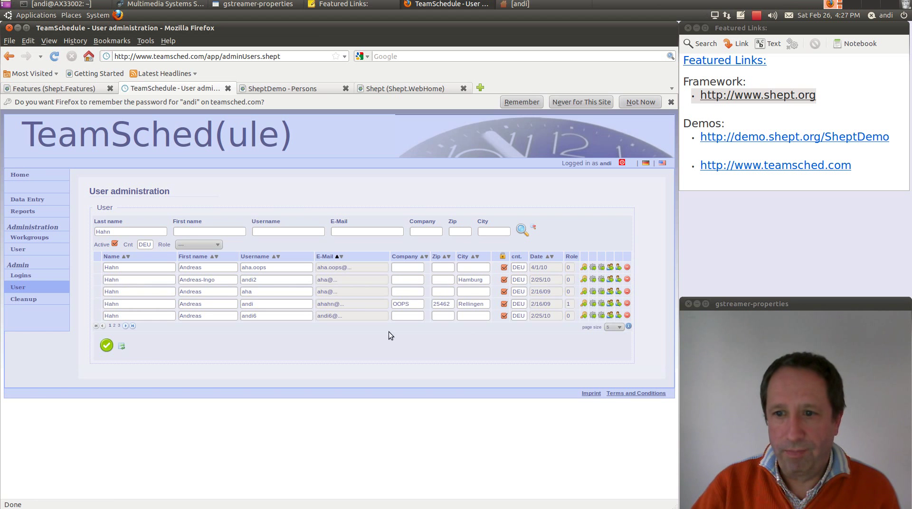
Open the invited-users subform for the user with company OOPS in Rellingen and sort it by e-mail.
click(611, 305)
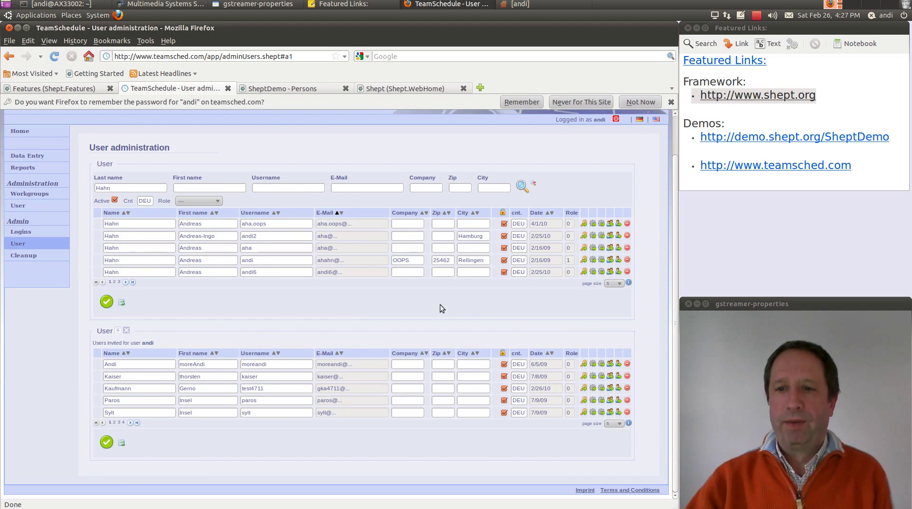
click(326, 355)
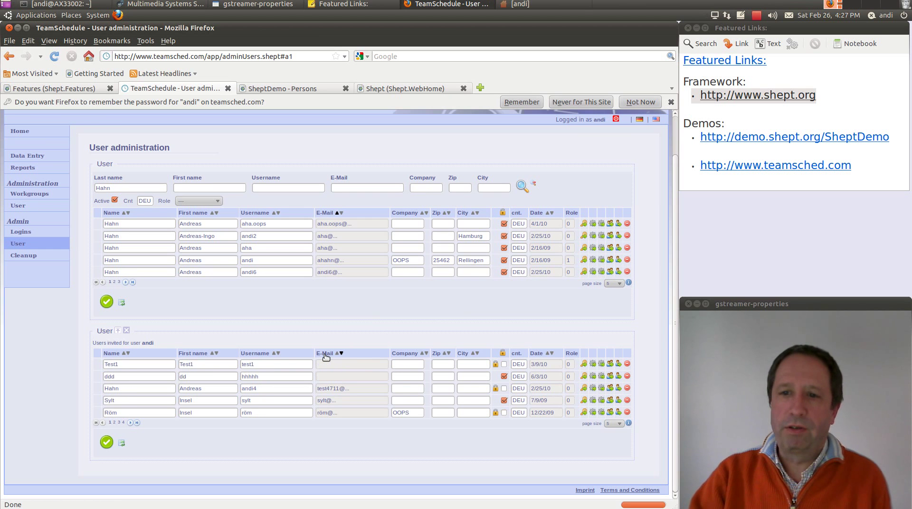
Page forward through the invited users and set the subform's page size to 15.
click(130, 424)
click(131, 423)
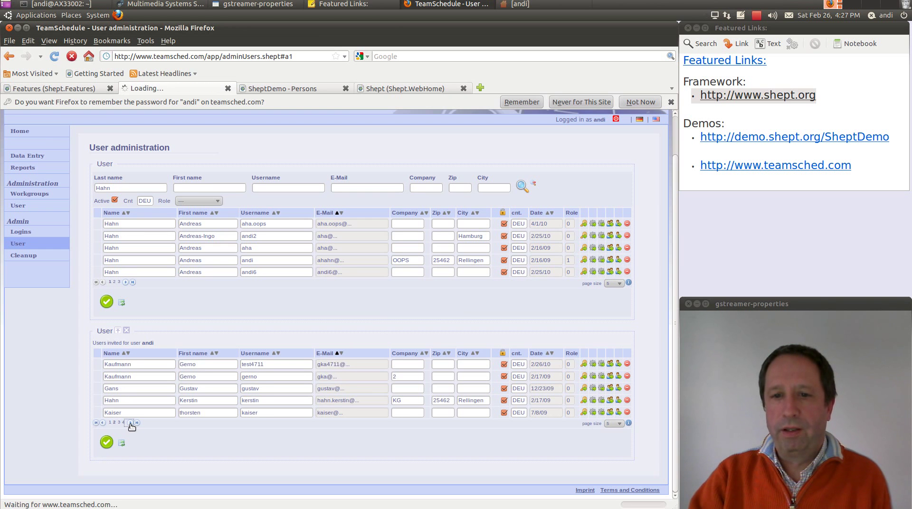
click(612, 424)
click(615, 441)
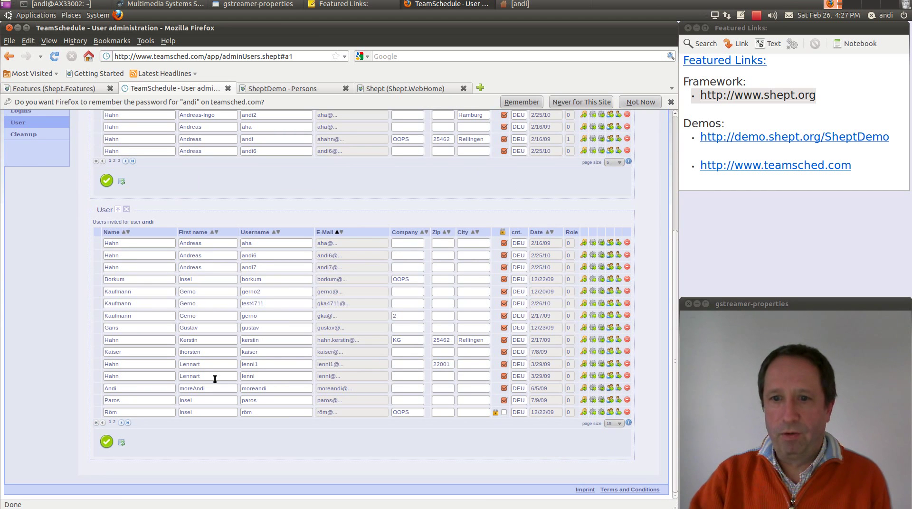
Chain two more invited-users subforms: for the 3/29/09 user without a zip code, and for that list's user with company oops.
click(612, 376)
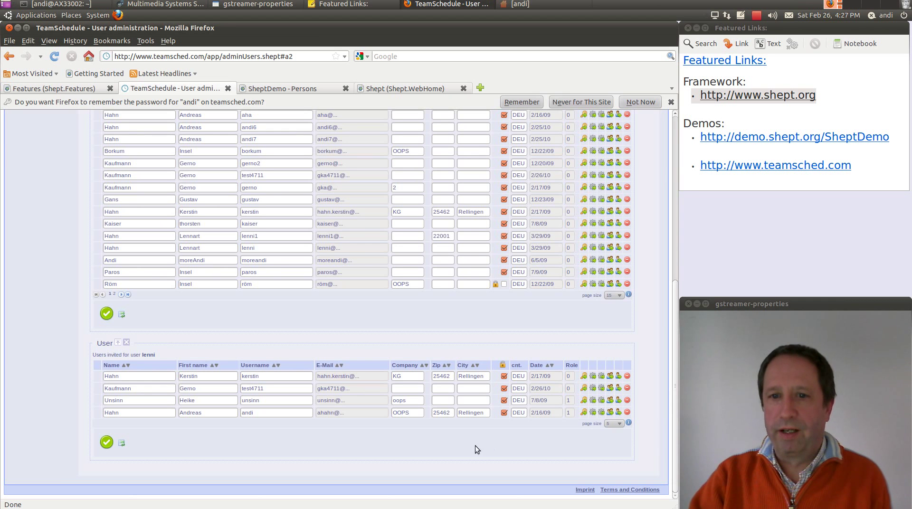
click(610, 401)
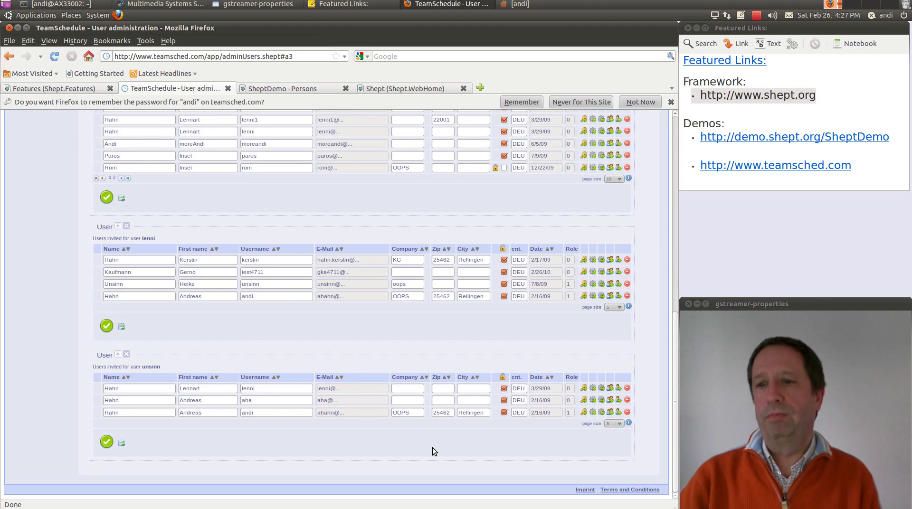
Sort the last invited-users subform in turn by company, e-mail and username.
click(407, 378)
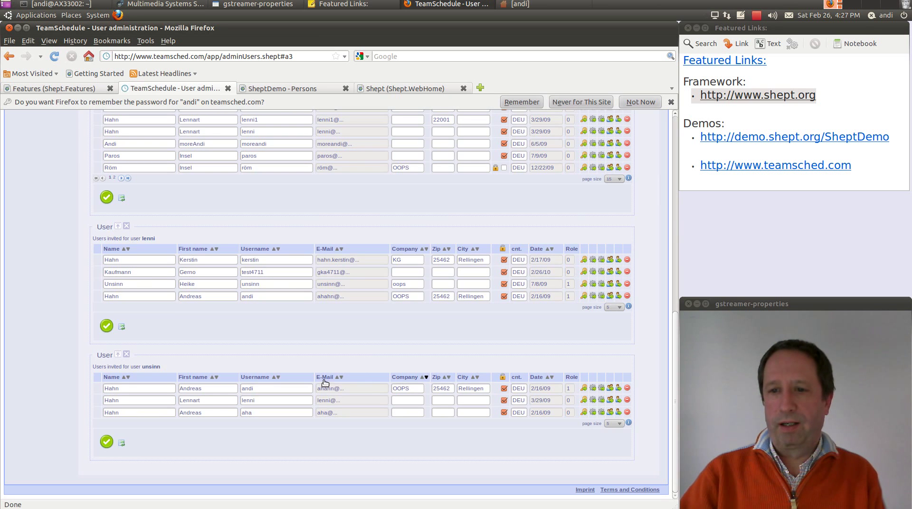
click(325, 380)
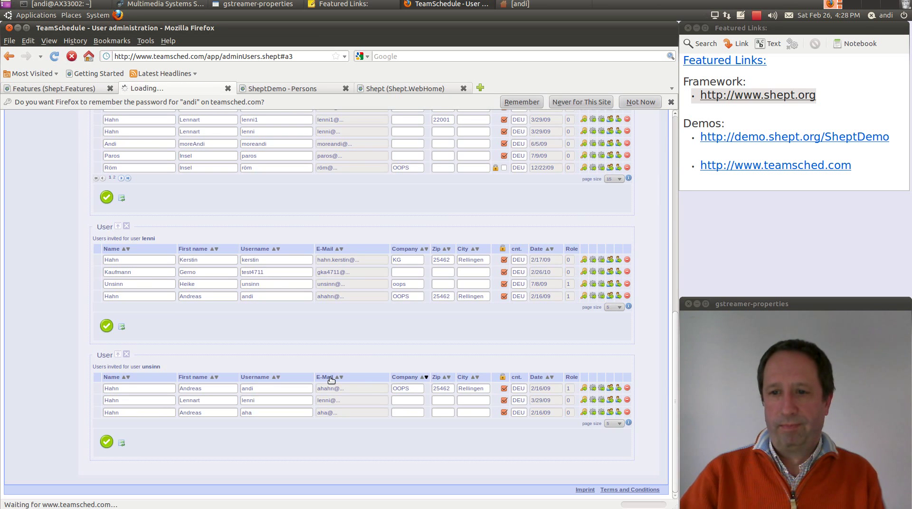
click(256, 380)
click(260, 379)
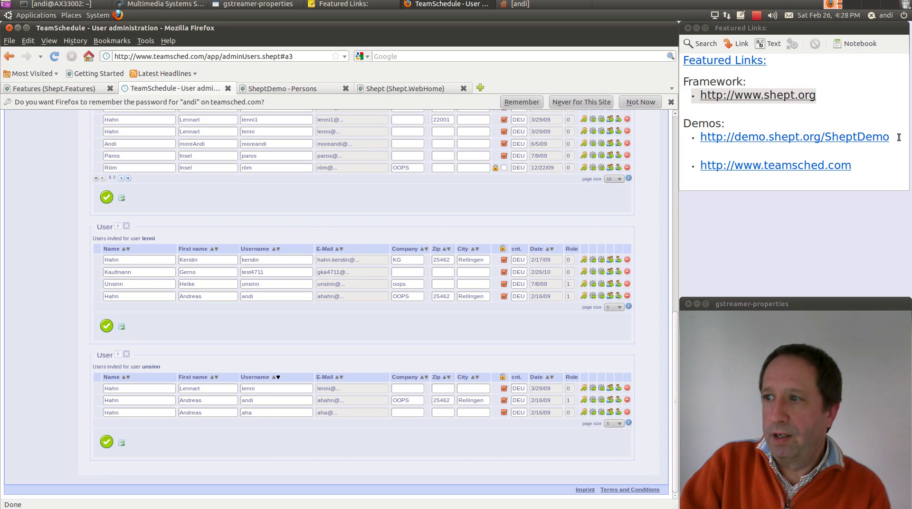
Highlight the demo.shept.org/SheptDemo link in the Featured Links note and show the SheptDemo Persons page.
drag(901, 138, 688, 138)
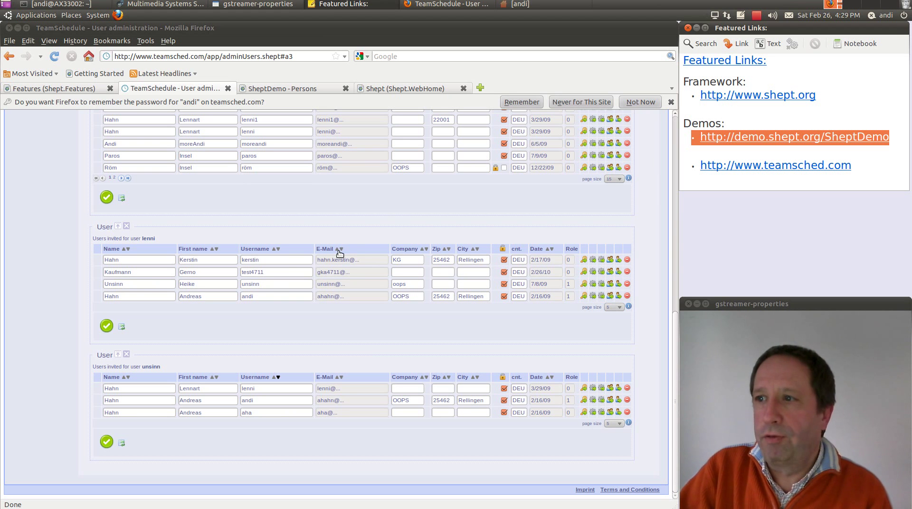
click(298, 88)
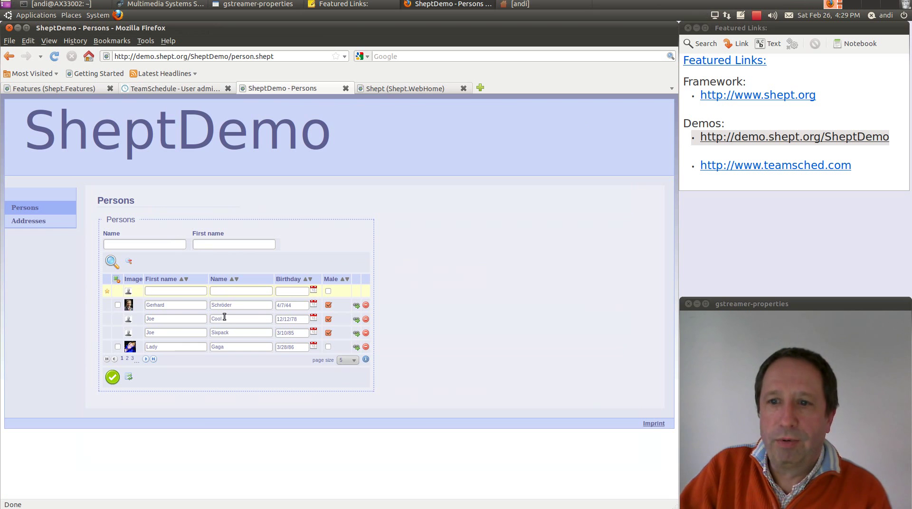
Switch to the Shept home page and open its linked facts page.
click(421, 88)
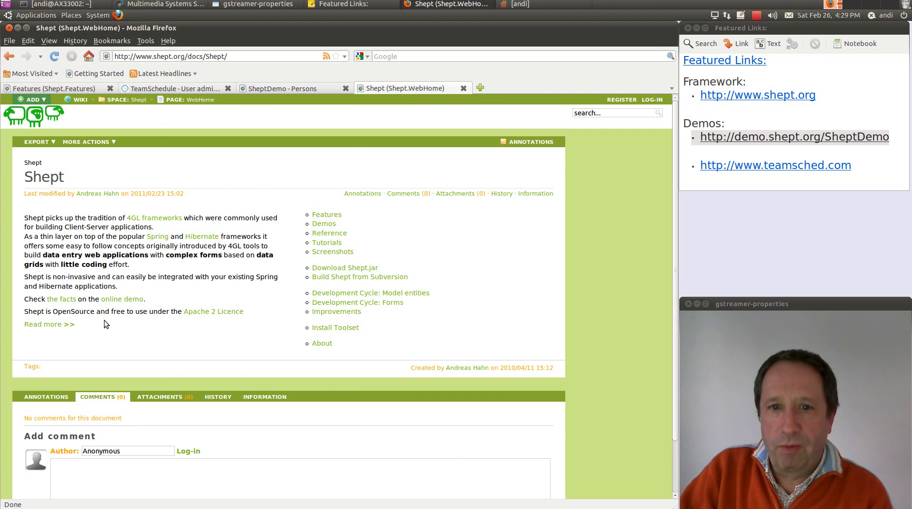
click(60, 300)
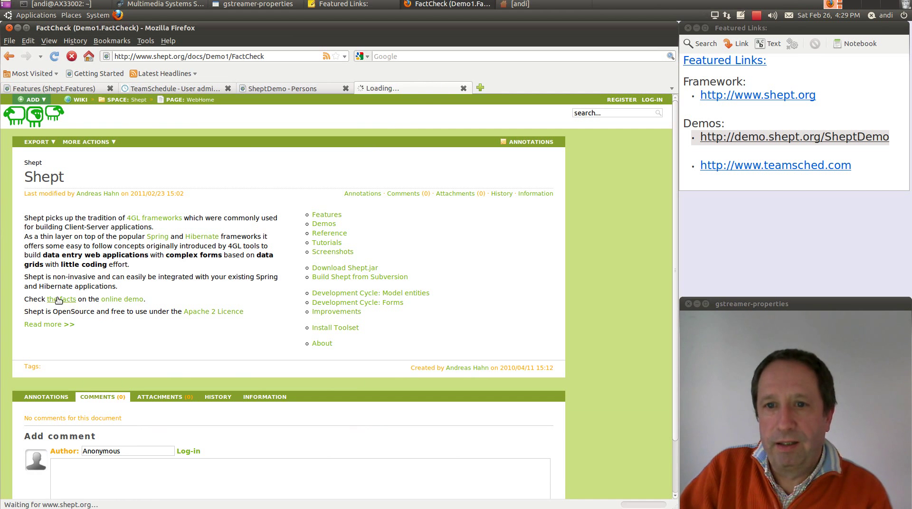
Look through the FactCheck page's sections on creating data, searching, validation, localization and chaining subforms.
scroll(114, 305, down, 2)
scroll(114, 306, down, 5)
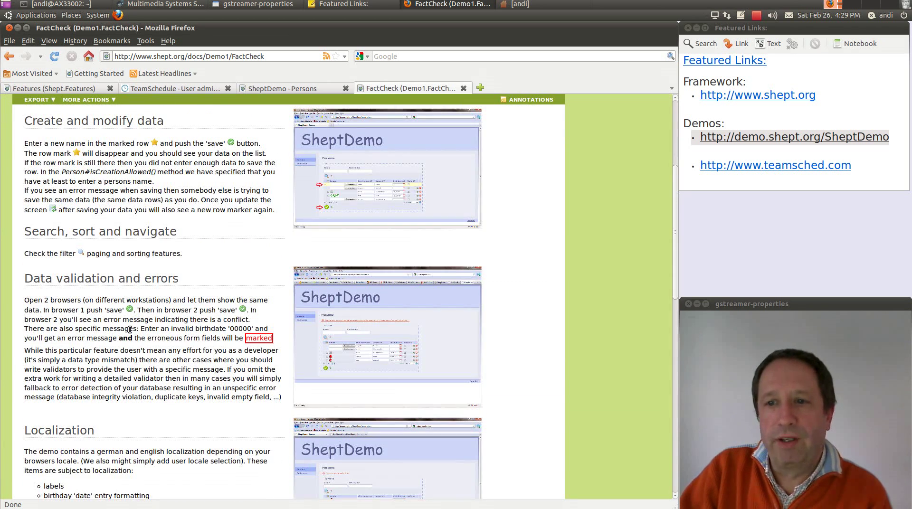
scroll(130, 329, down, 4)
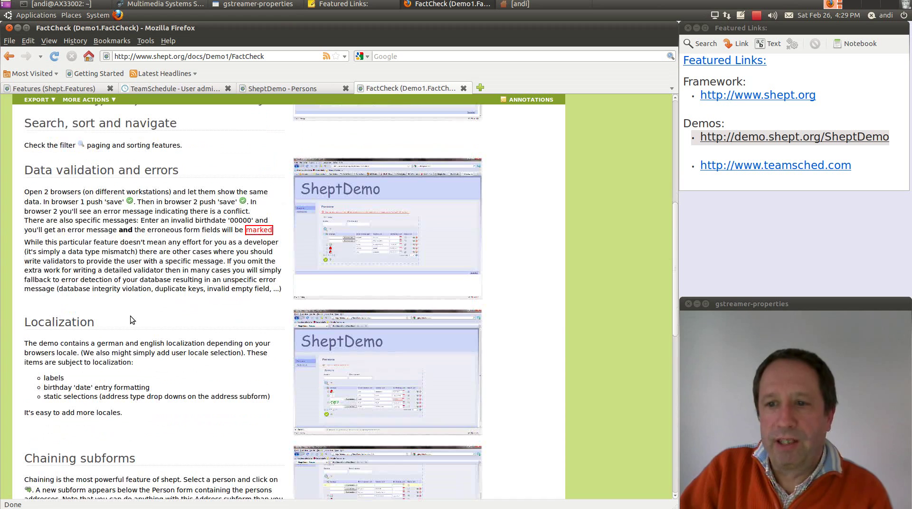
scroll(132, 320, down, 2)
scroll(128, 314, up, 9)
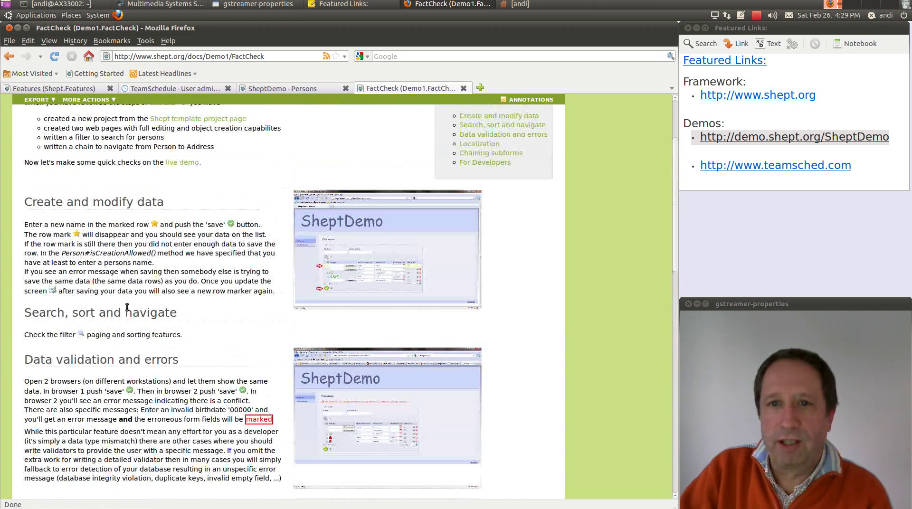
scroll(126, 310, up, 1)
scroll(149, 304, down, 7)
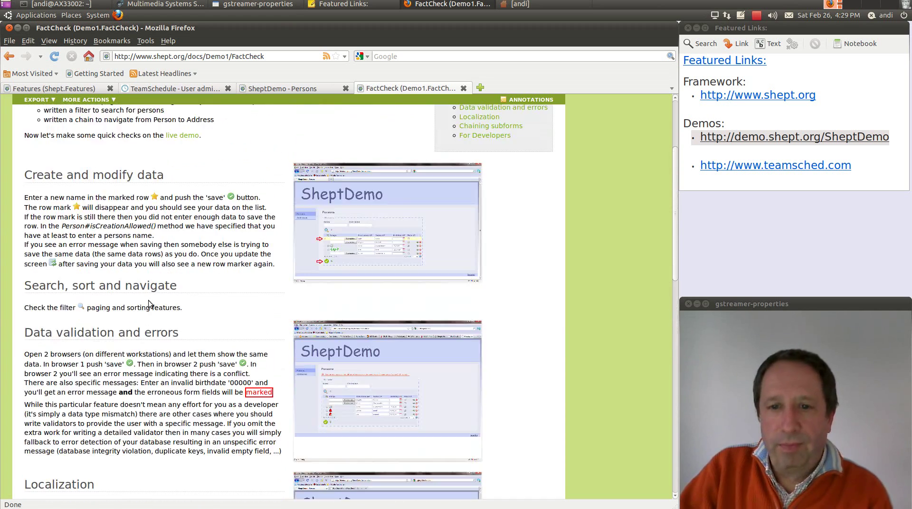
scroll(148, 304, down, 5)
scroll(148, 304, up, 12)
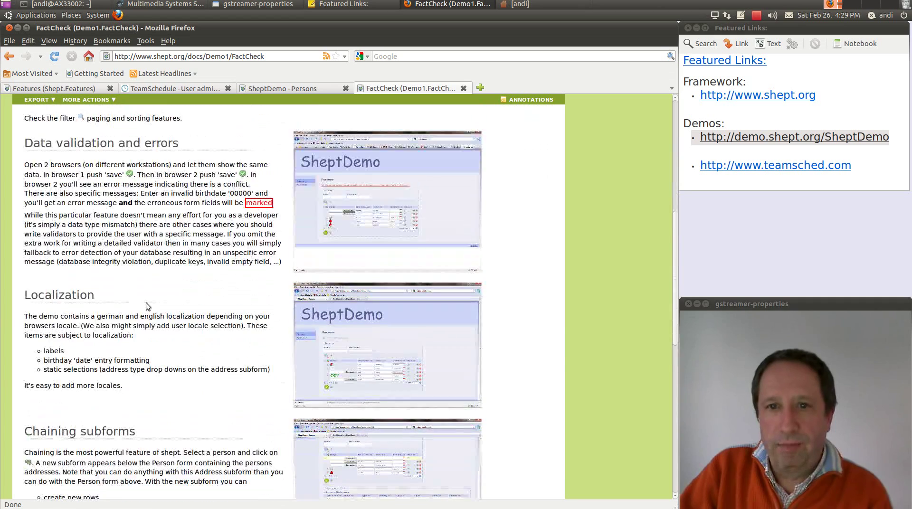
scroll(146, 302, up, 2)
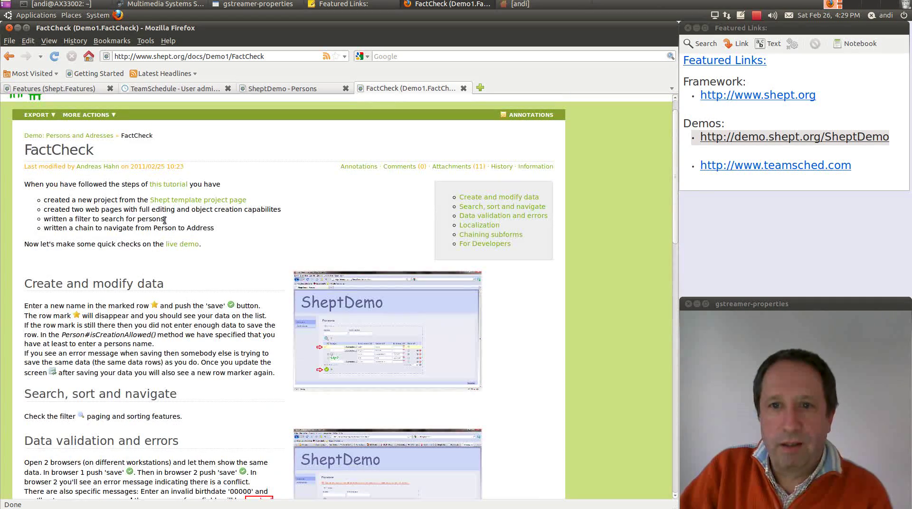
Open the tutorial linked in the FactCheck page's introduction.
click(170, 185)
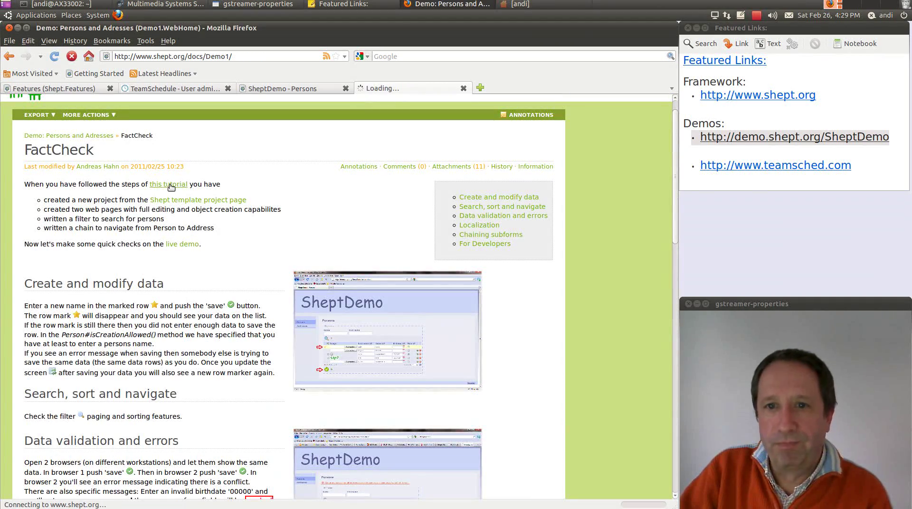